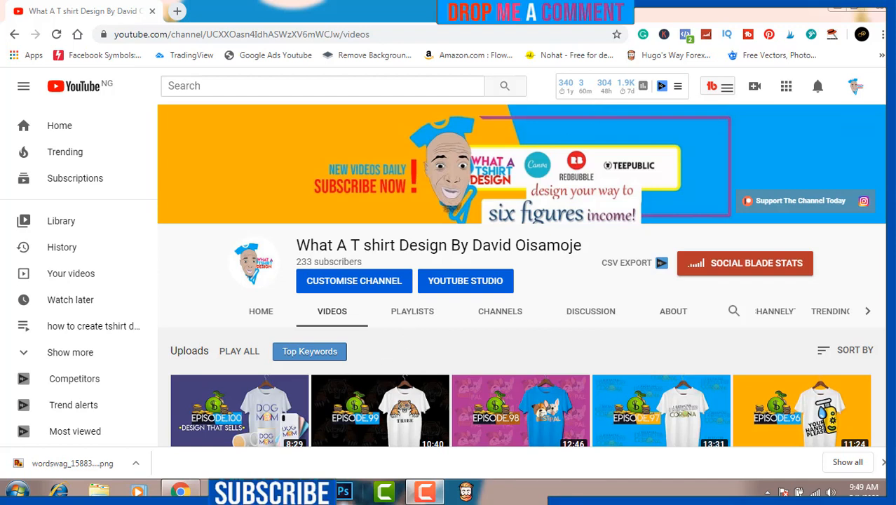
Switch to Photoshop and create a new 4500 x 5400 pixel RGB document at 300 pixels/inch with white background contents.
{"action": "left_click", "coordinate": [343, 495]}
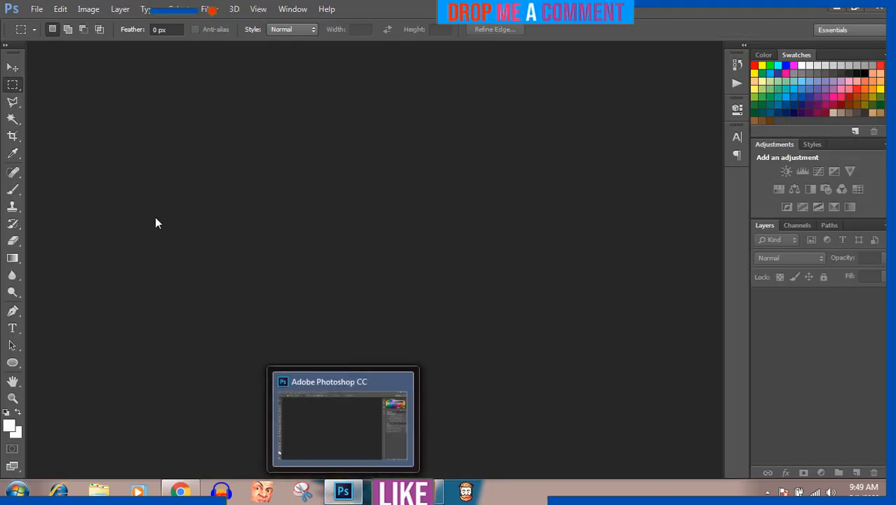
{"action": "left_click", "coordinate": [37, 9]}
{"action": "left_click", "coordinate": [46, 26]}
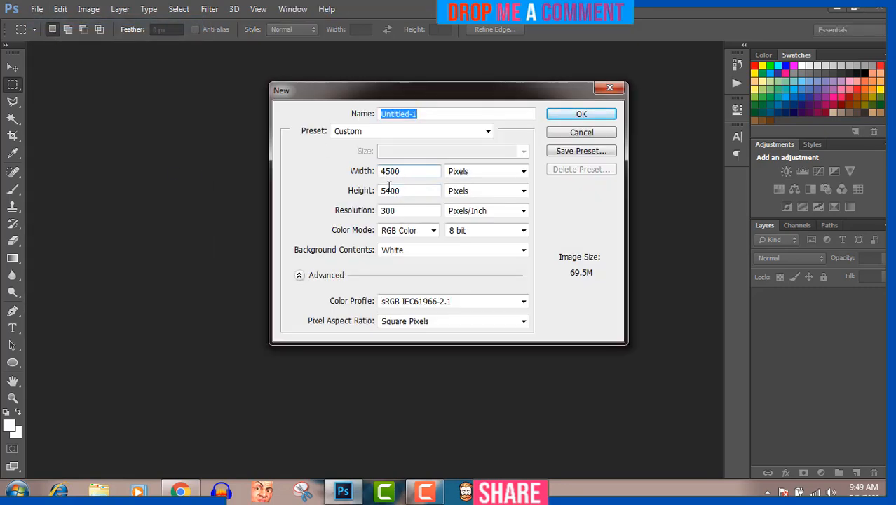
{"action": "left_click", "coordinate": [563, 116]}
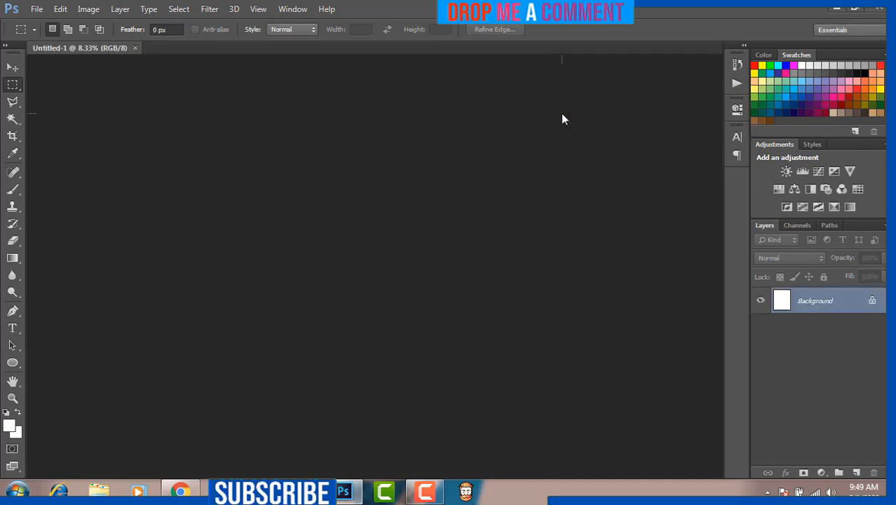
{"action": "left_click", "coordinate": [13, 67]}
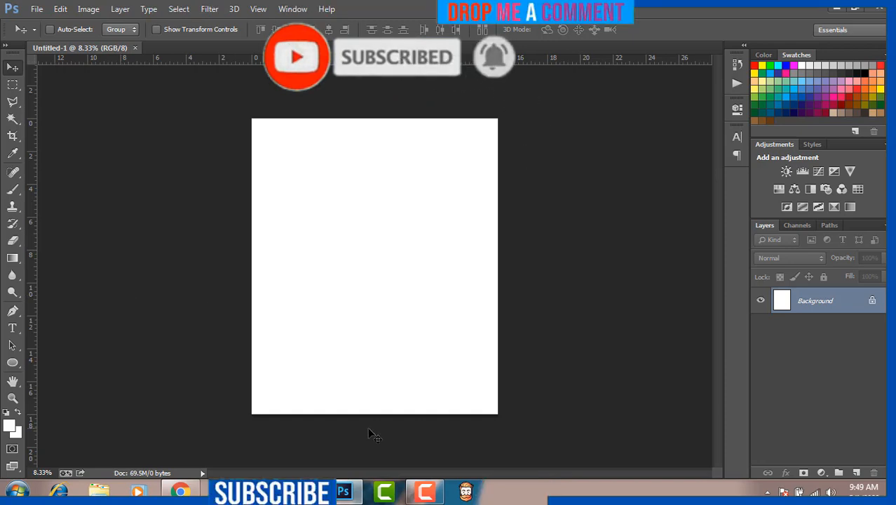
{"action": "left_click", "coordinate": [182, 490]}
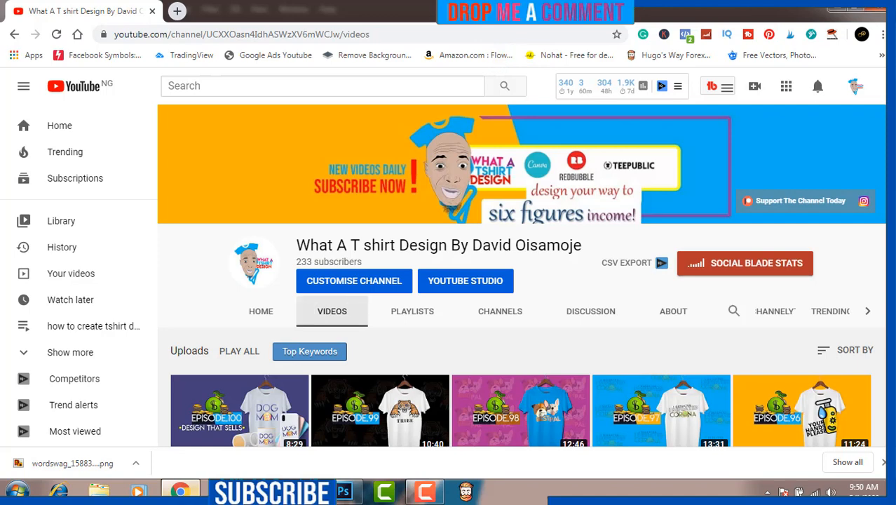
{"action": "left_click", "coordinate": [136, 463]}
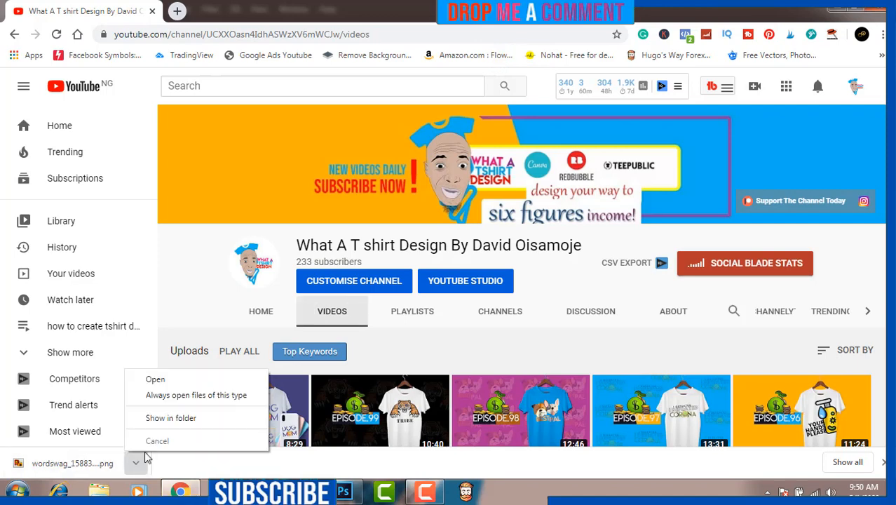
{"action": "left_click", "coordinate": [177, 418]}
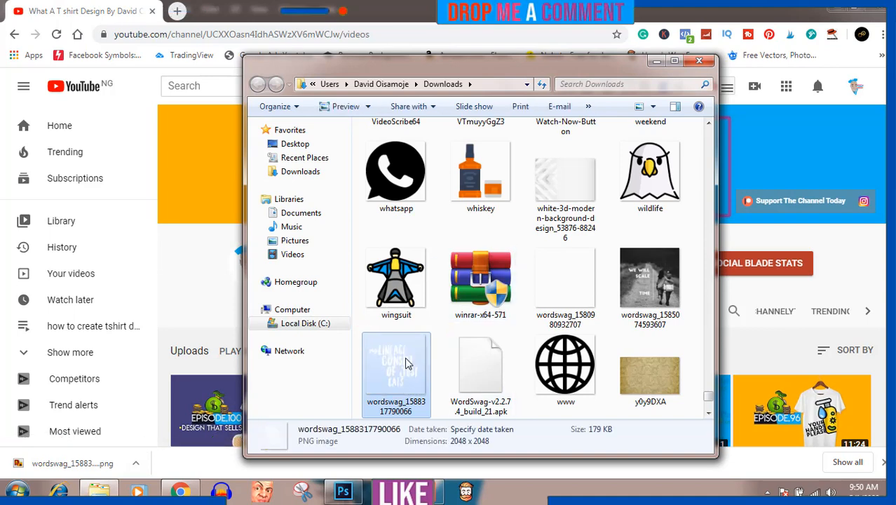
{"action": "left_click_drag", "start_coordinate": [401, 366], "coordinate": [358, 297]}
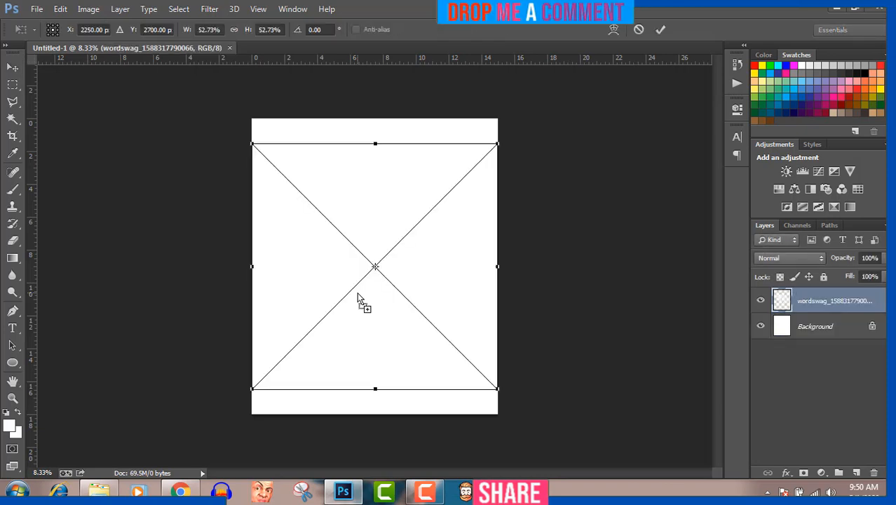
{"action": "key", "text": "Return"}
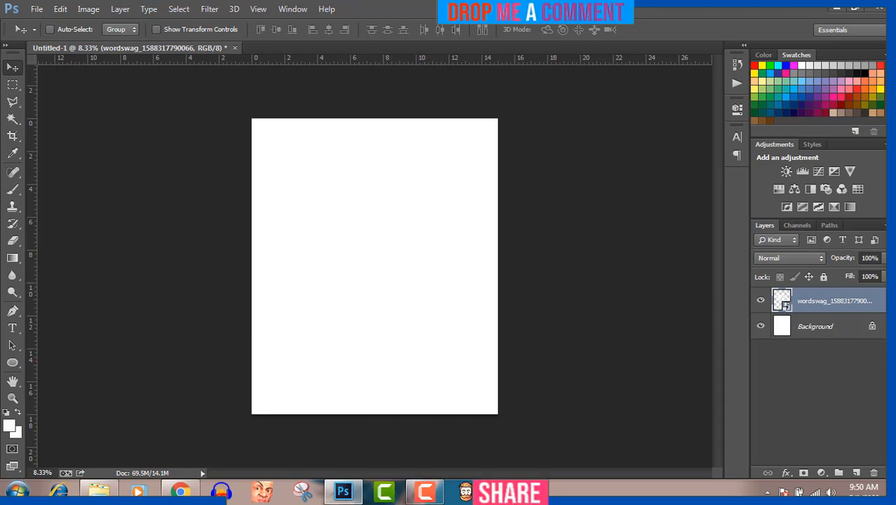
Apply a Color Overlay layer style in blue #255c86 at 100% opacity to the placed lettering layer.
{"action": "double_click", "coordinate": [883, 302]}
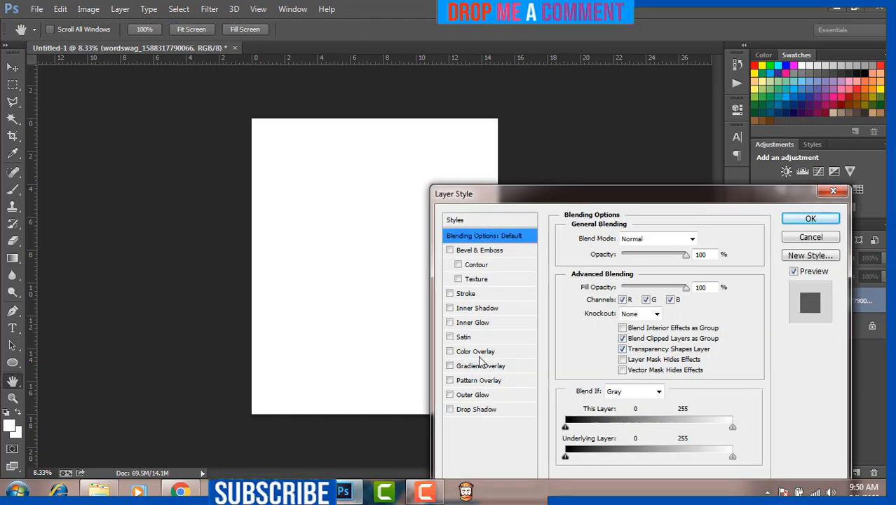
{"action": "left_click", "coordinate": [476, 351]}
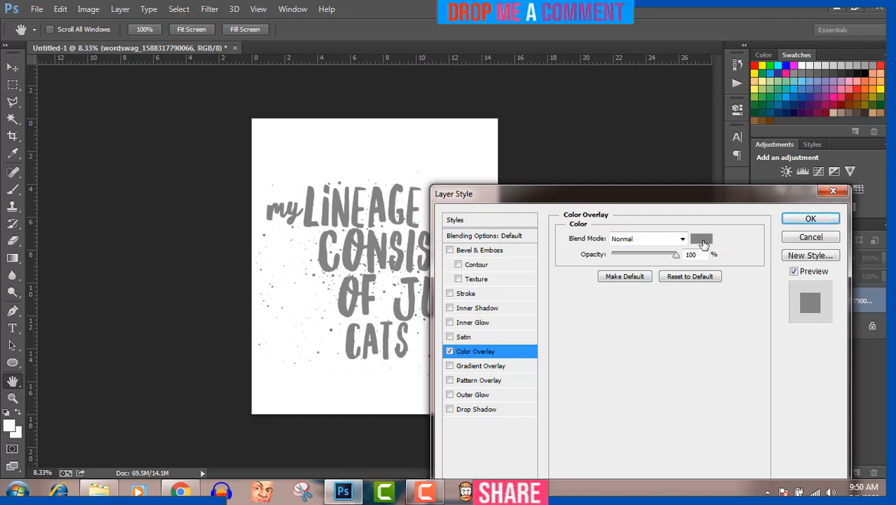
{"action": "left_click_drag", "start_coordinate": [649, 191], "coordinate": [725, 162]}
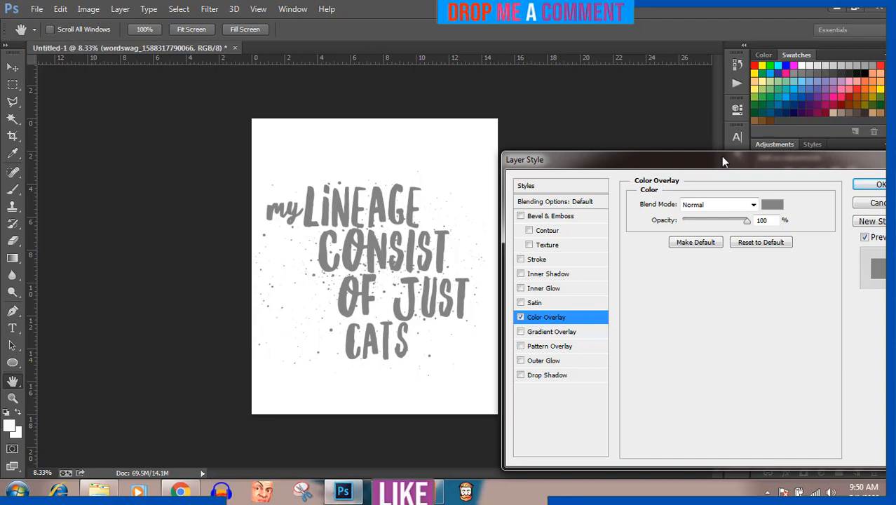
{"action": "left_click_drag", "start_coordinate": [723, 161], "coordinate": [703, 167]}
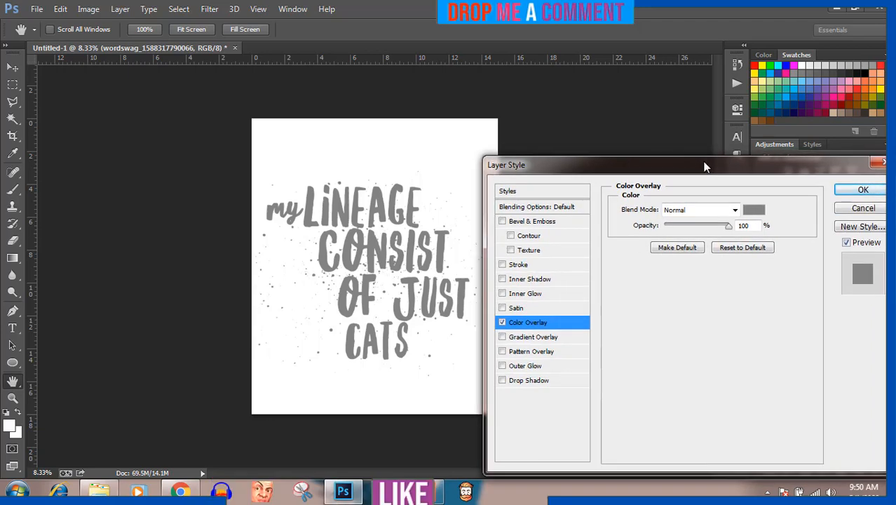
{"action": "left_click", "coordinate": [754, 211]}
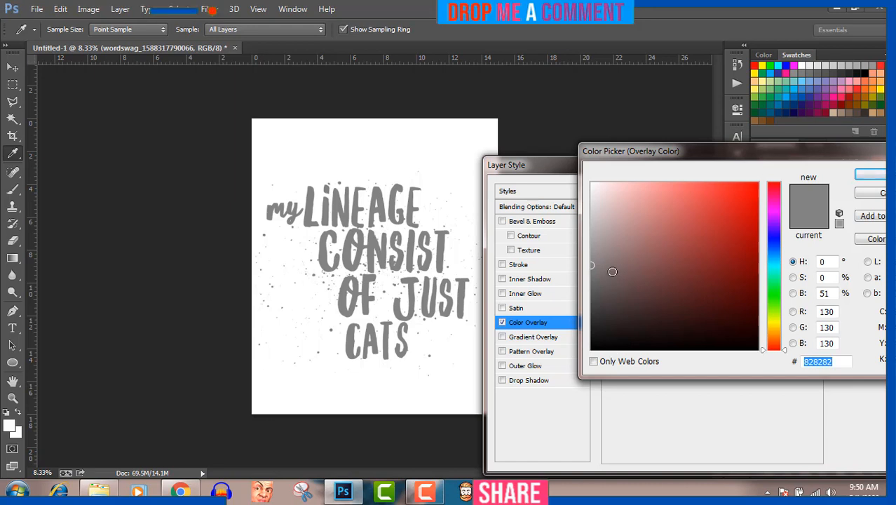
{"action": "left_click", "coordinate": [603, 319]}
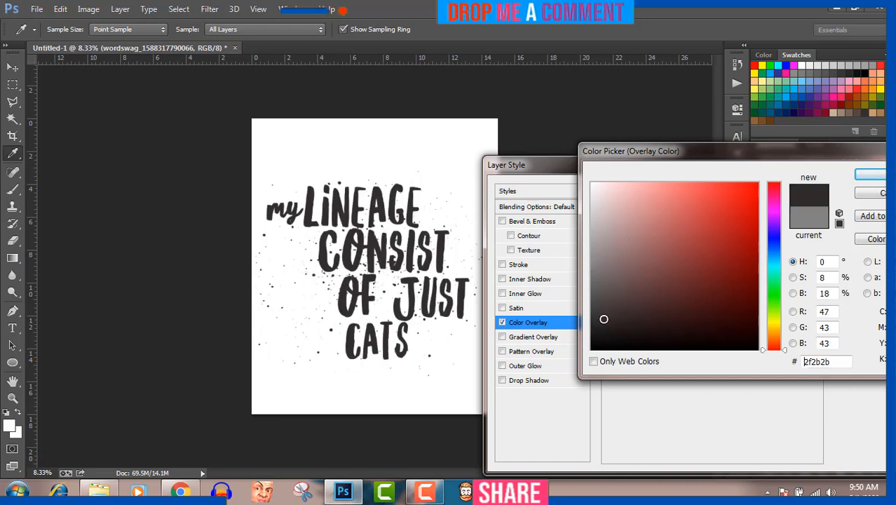
{"action": "left_click", "coordinate": [777, 255]}
{"action": "left_click", "coordinate": [711, 261]}
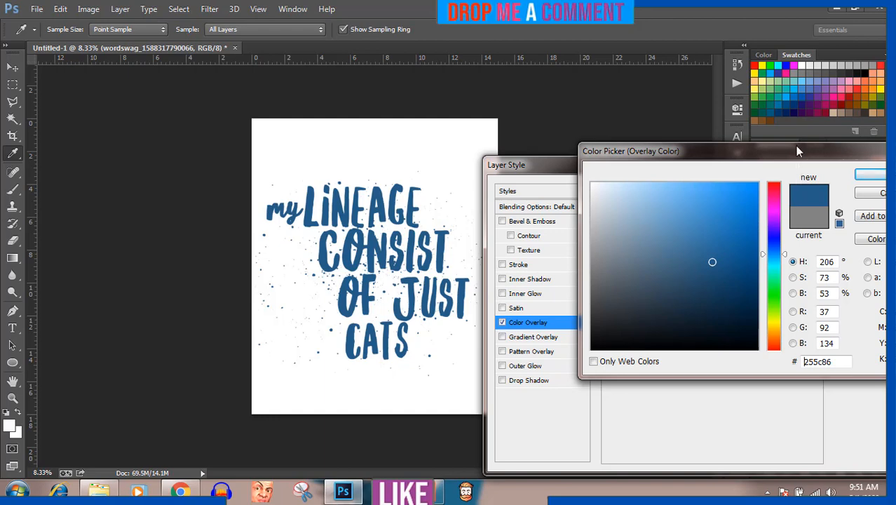
{"action": "left_click", "coordinate": [872, 174]}
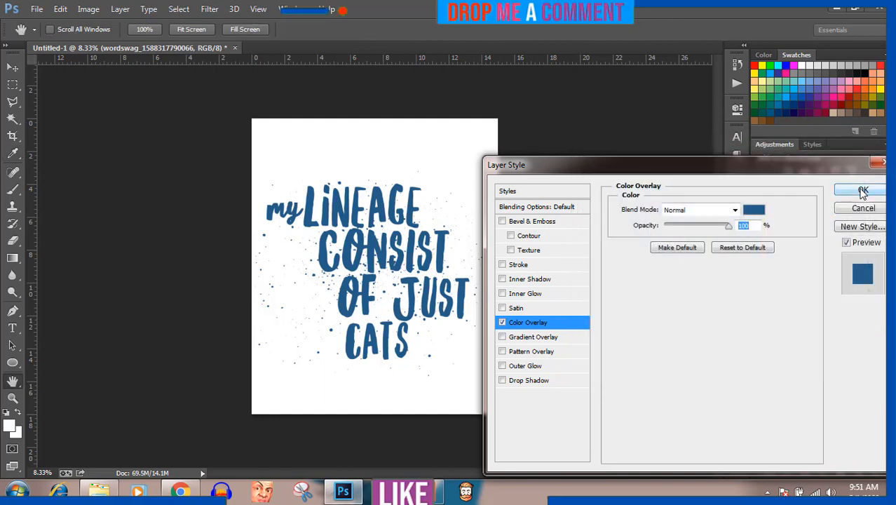
{"action": "left_click", "coordinate": [867, 190]}
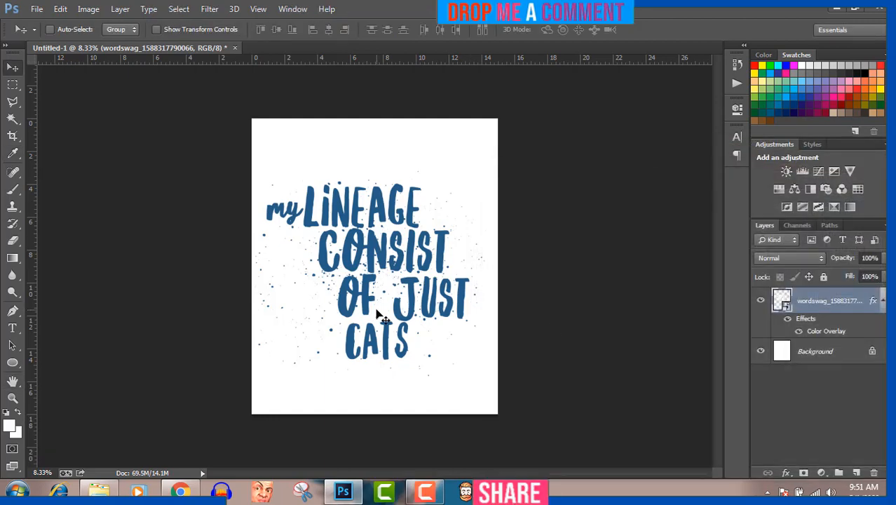
Shift the lettering slightly up and to the right on the canvas and hide the Background layer.
{"action": "left_click_drag", "start_coordinate": [377, 314], "coordinate": [387, 303]}
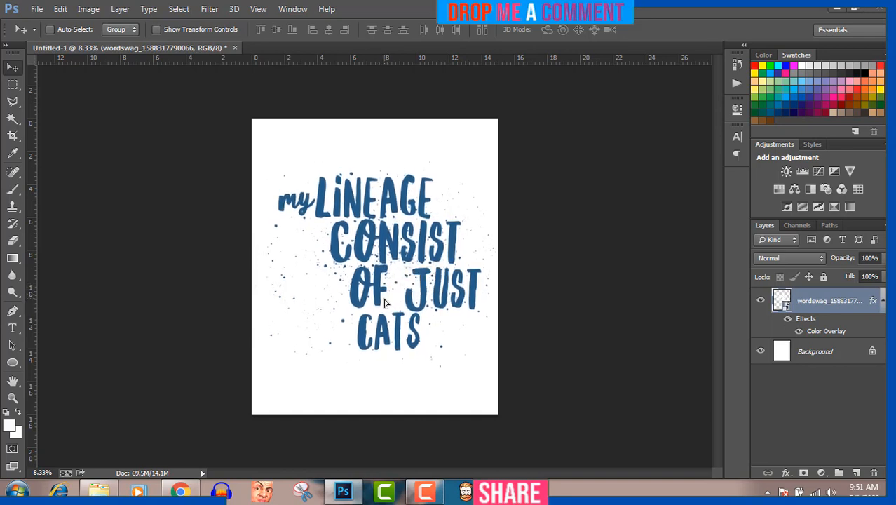
{"action": "left_click", "coordinate": [761, 352]}
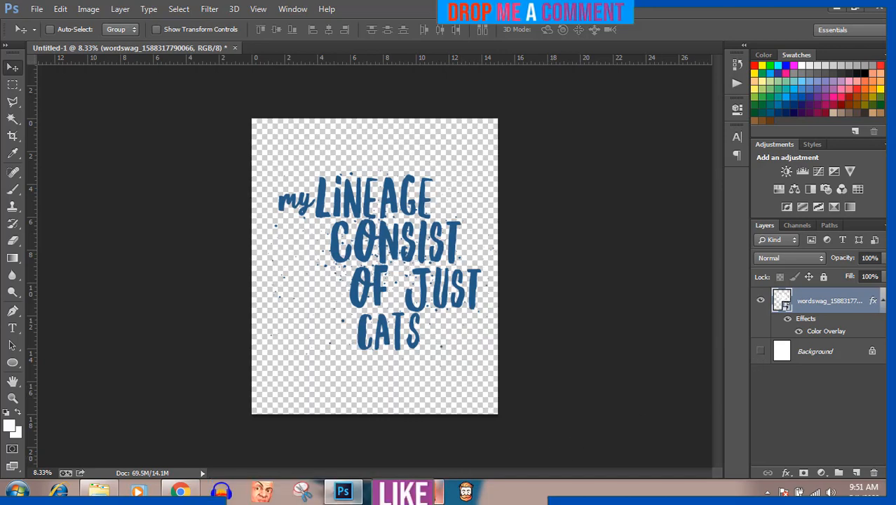
{"action": "left_click", "coordinate": [429, 492]}
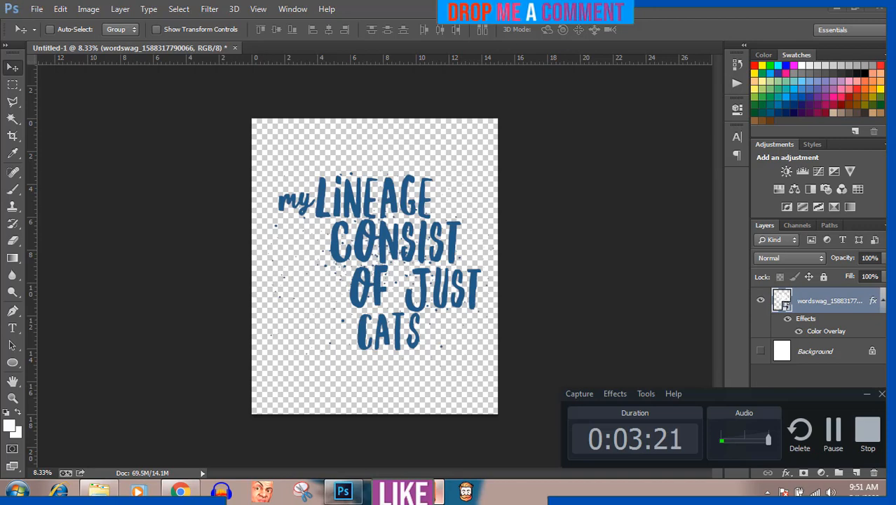
{"action": "left_click", "coordinate": [429, 492]}
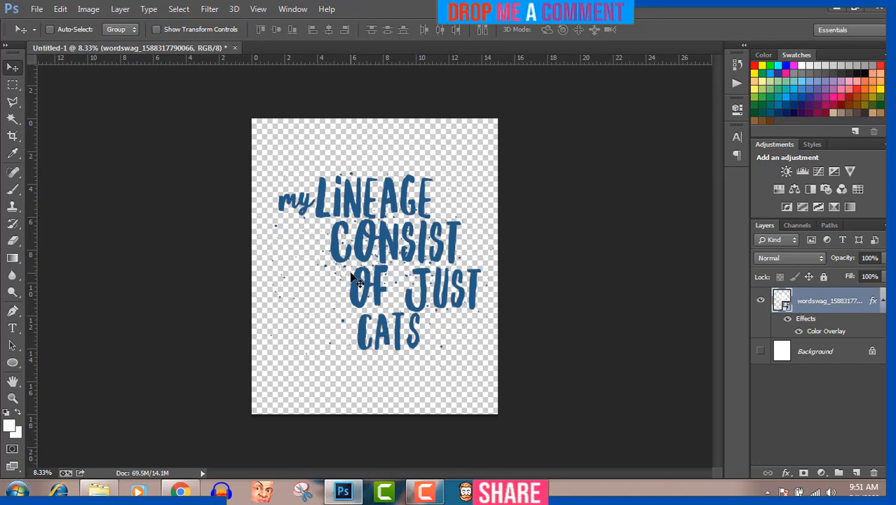
Save the design as a PNG named "my L cat" in the Pictures library, with Smallest / Slow compression and no interlacing.
{"action": "left_click", "coordinate": [37, 9]}
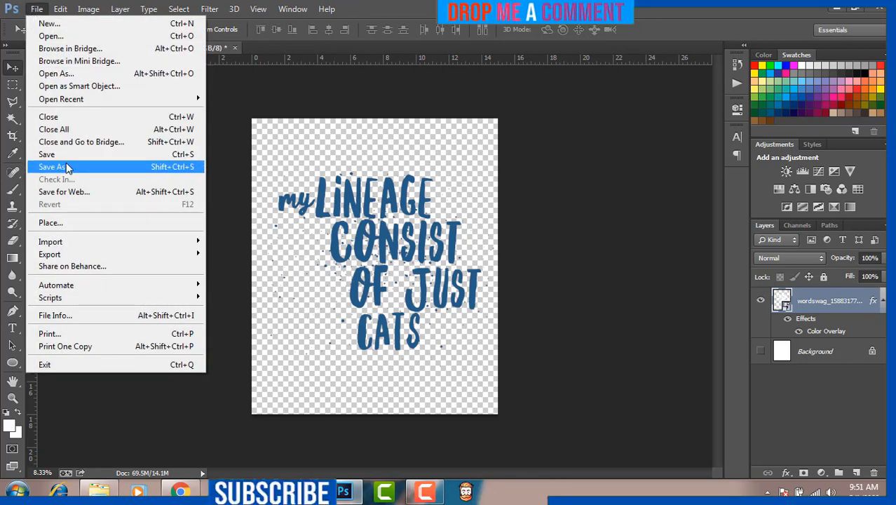
{"action": "left_click", "coordinate": [66, 167]}
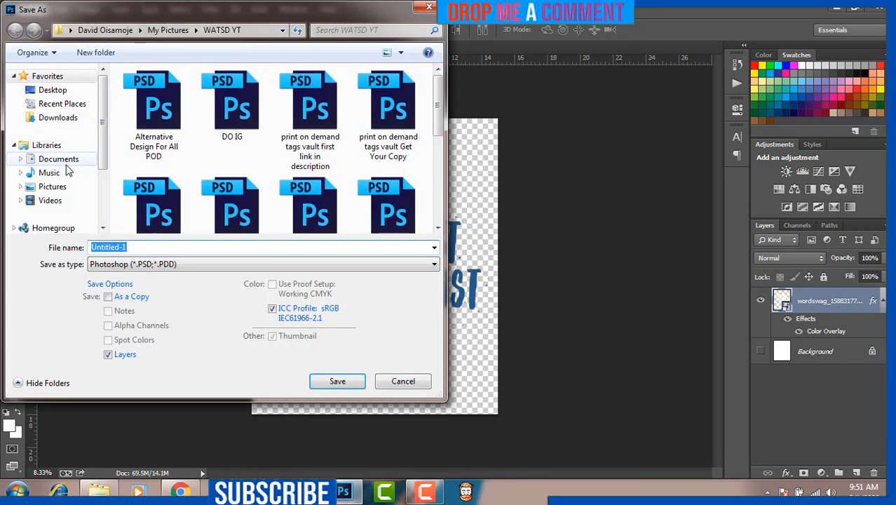
{"action": "left_click", "coordinate": [53, 186]}
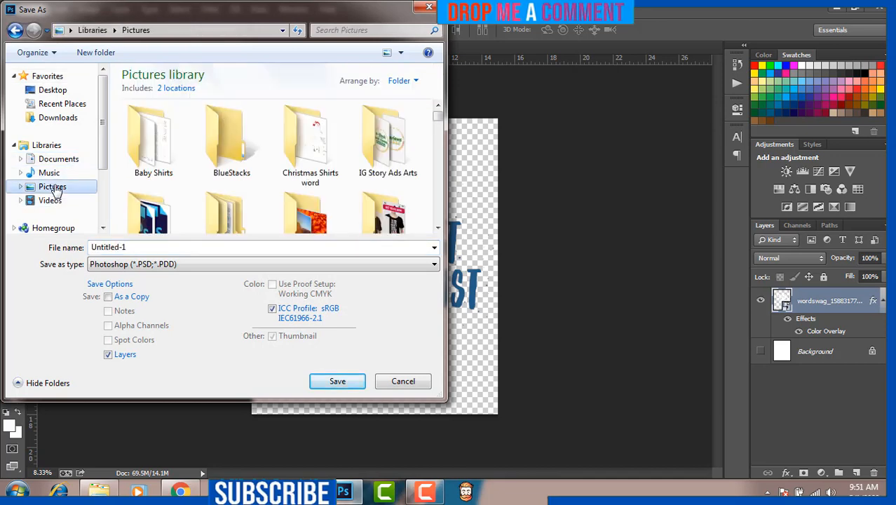
{"action": "double_click", "coordinate": [124, 246]}
{"action": "type", "text": "m"}
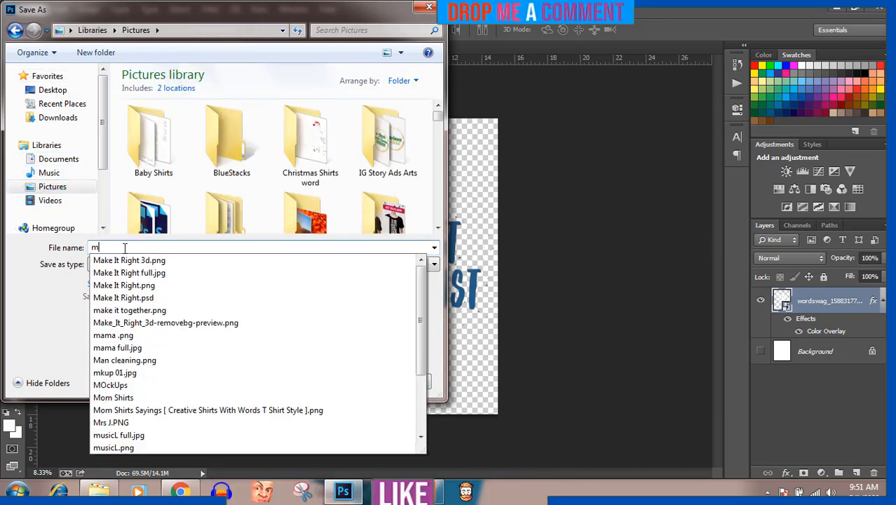
{"action": "type", "text": "y L"}
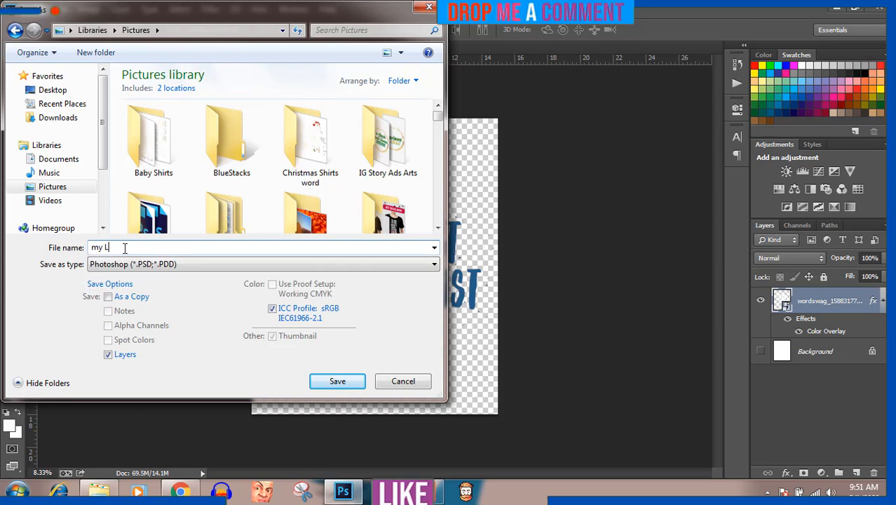
{"action": "type", "text": " cat"}
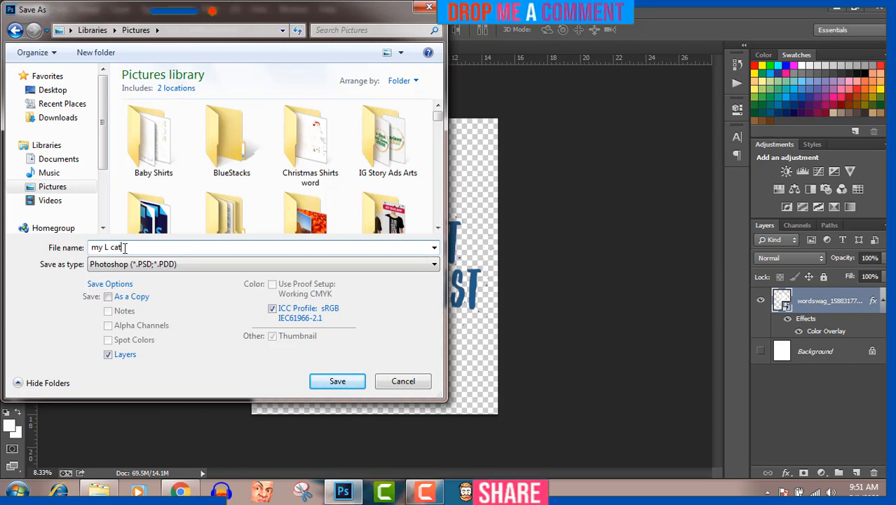
{"action": "left_click", "coordinate": [131, 264]}
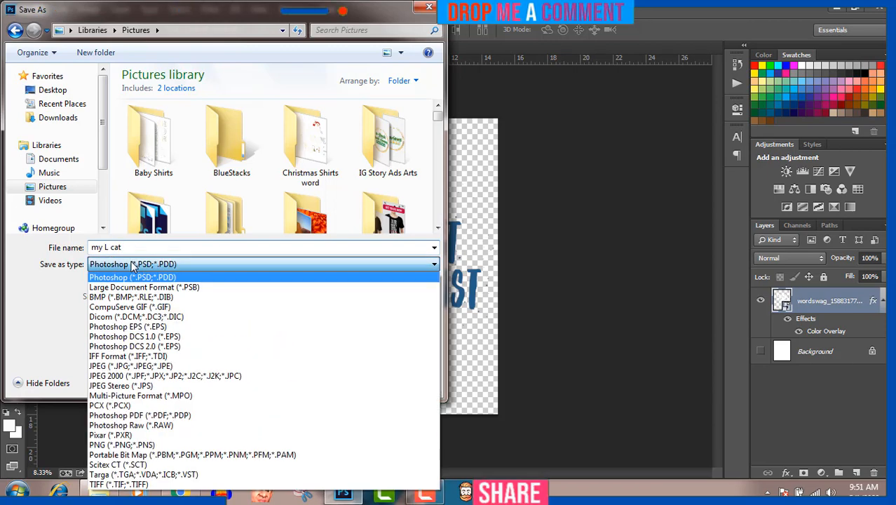
{"action": "left_click", "coordinate": [111, 445]}
{"action": "left_click", "coordinate": [335, 380]}
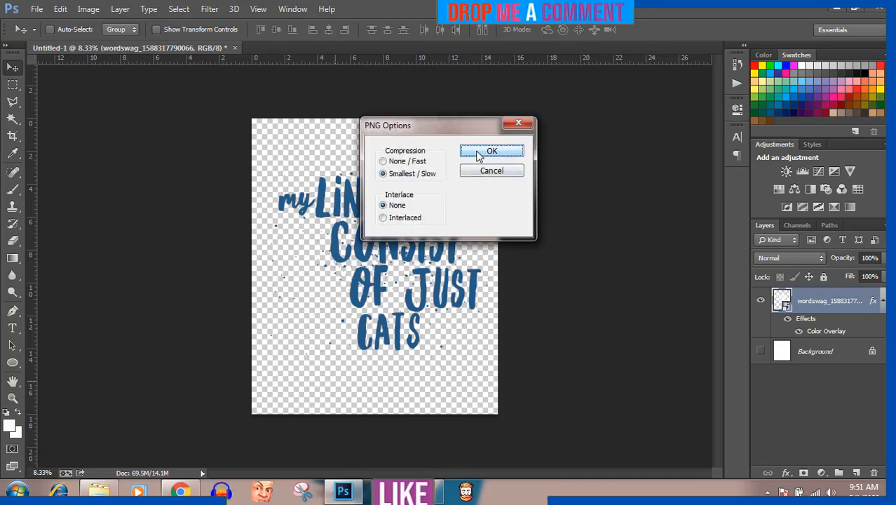
{"action": "left_click", "coordinate": [491, 152]}
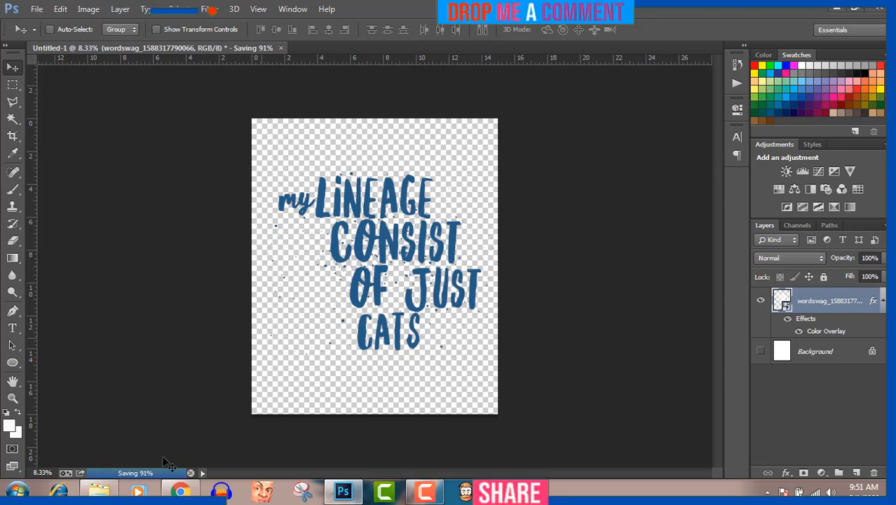
Switch to the file explorer and open the MOckUps folder in the Pictures library.
{"action": "mouse_move", "coordinate": [105, 489]}
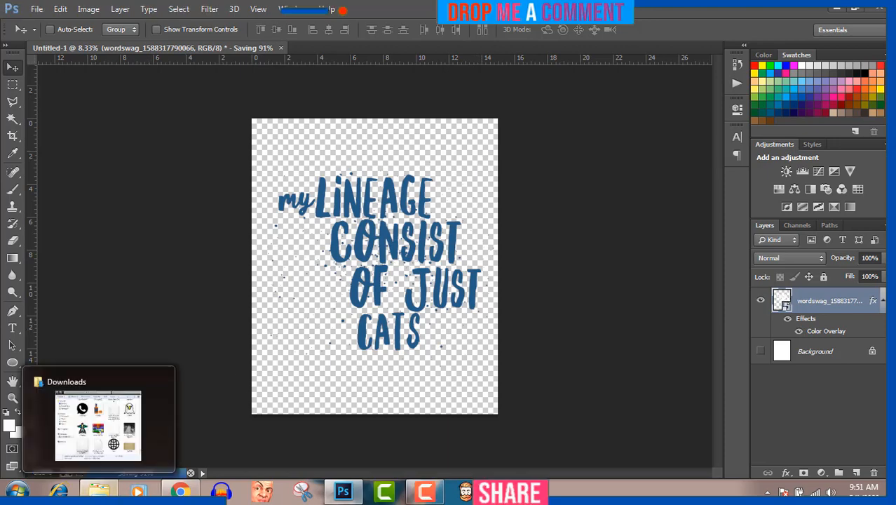
{"action": "left_click", "coordinate": [98, 426]}
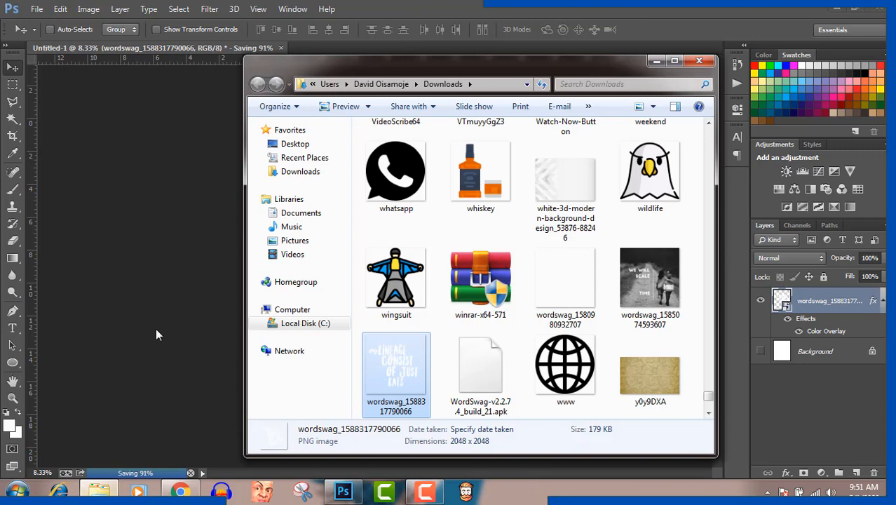
{"action": "left_click", "coordinate": [289, 228]}
{"action": "left_click", "coordinate": [303, 240]}
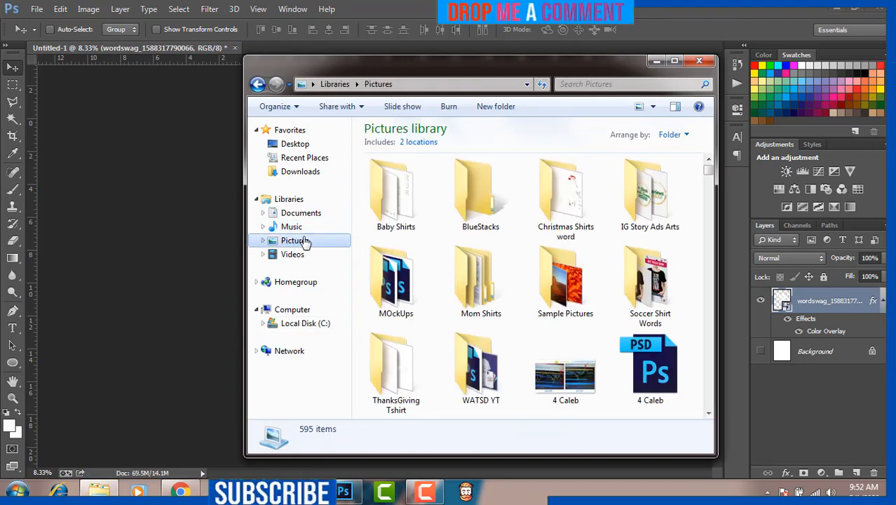
{"action": "double_click", "coordinate": [399, 293]}
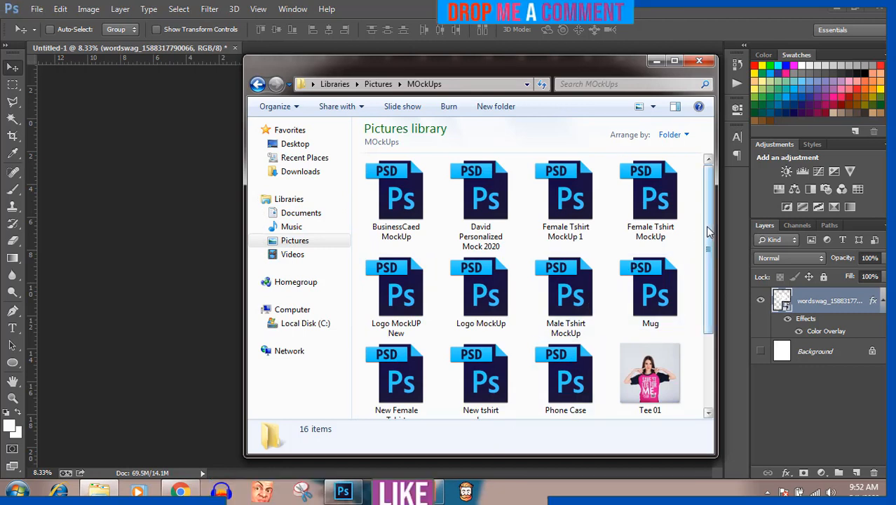
Open the "New tshirt mockup on hunger" PSD from the MOckUps folder and open the contents of its YOUR DESIGN HERE smart object.
{"action": "left_click_drag", "start_coordinate": [707, 229], "coordinate": [717, 314]}
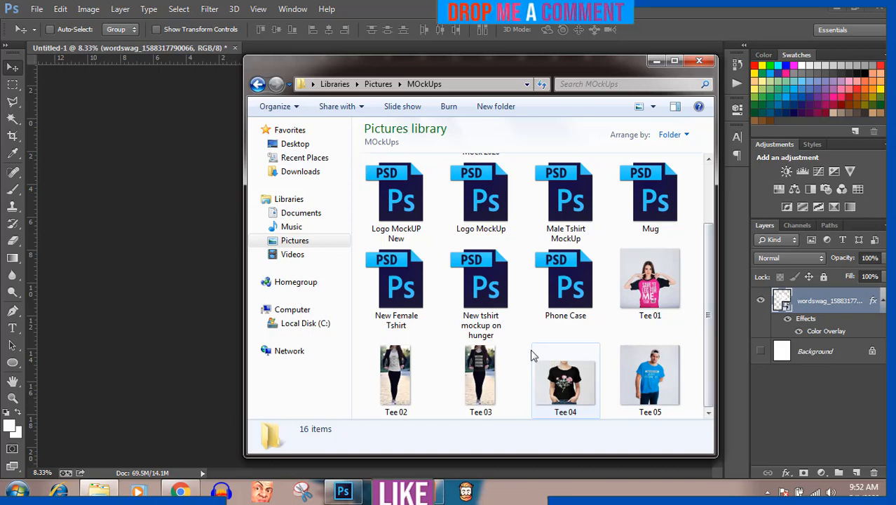
{"action": "double_click", "coordinate": [493, 294]}
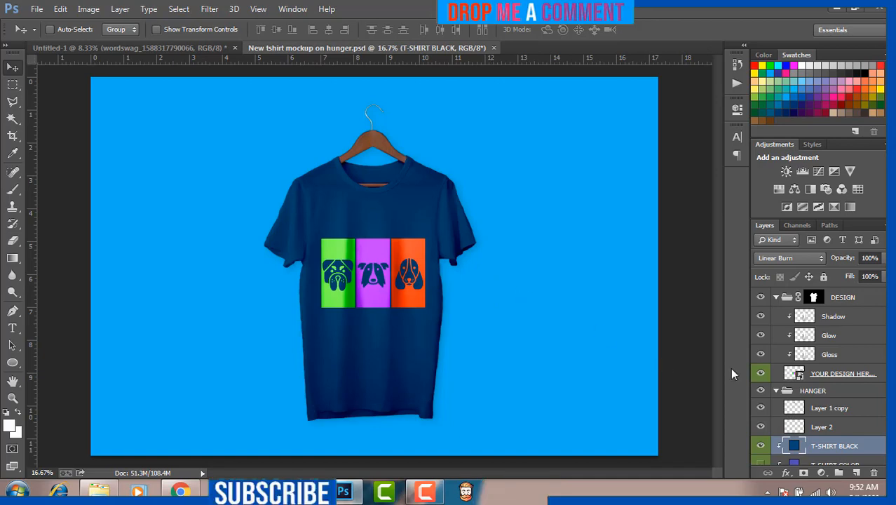
{"action": "double_click", "coordinate": [790, 375]}
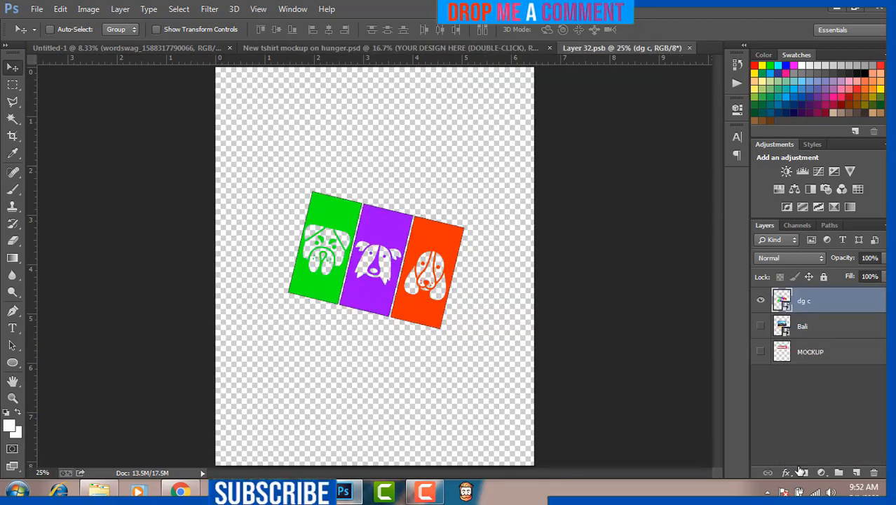
Delete the dg c and Bali layers from the smart object document, leaving only the hidden MOCKUP layer.
{"action": "left_click", "coordinate": [799, 491]}
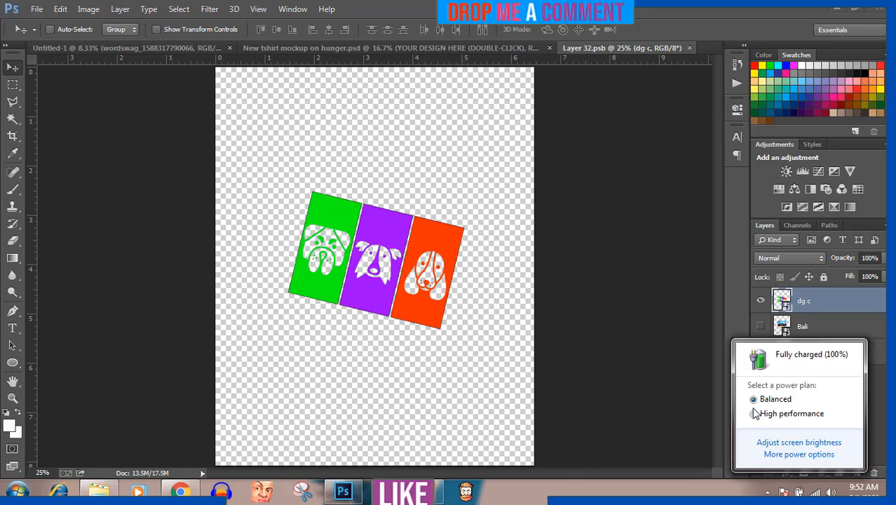
{"action": "left_click", "coordinate": [642, 396]}
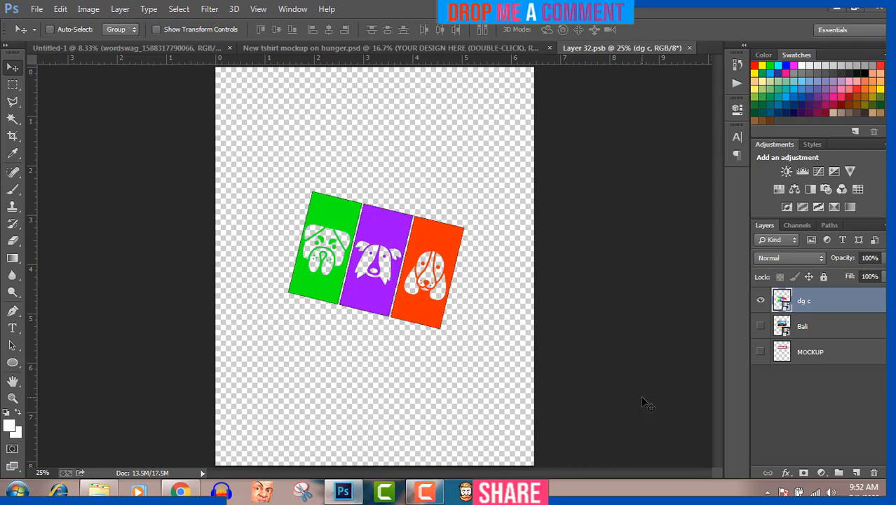
{"action": "key", "text": "Delete"}
{"action": "key", "text": "Delete"}
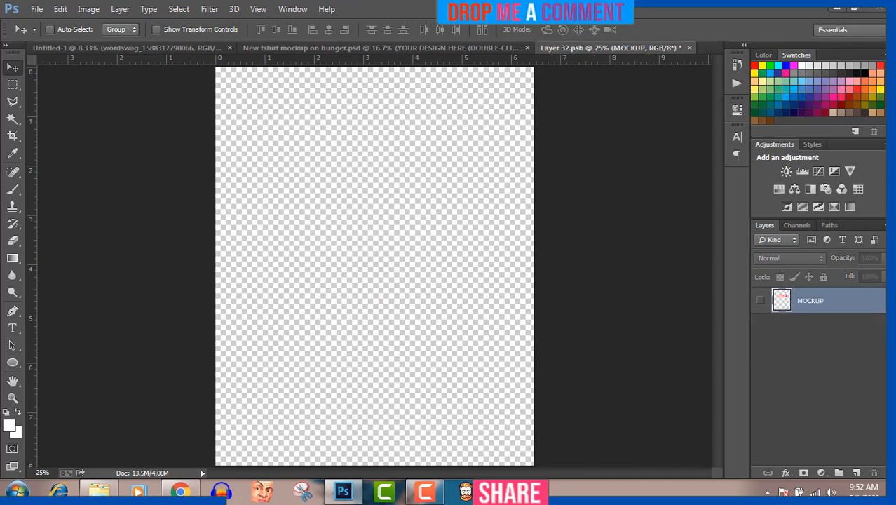
Place the "my L cat" PNG from the Pictures library into the smart object document, centred and scaled to about 28.6%.
{"action": "left_click", "coordinate": [99, 491]}
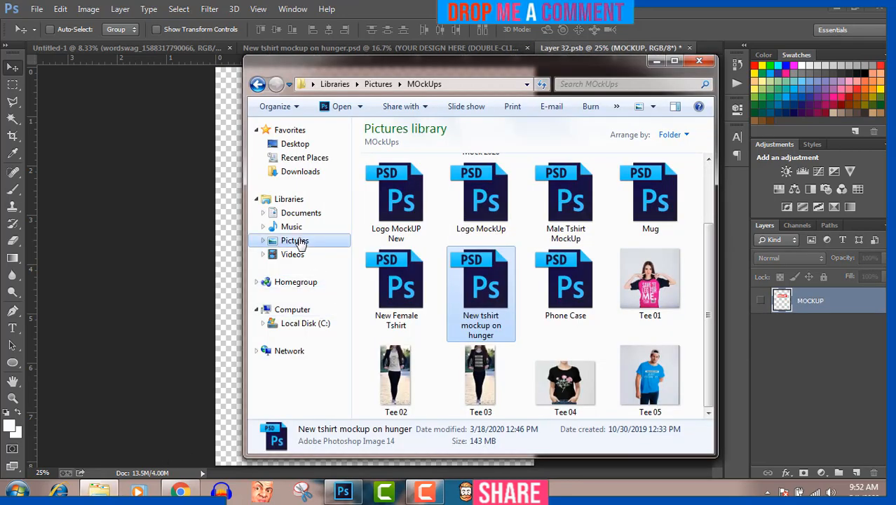
{"action": "left_click", "coordinate": [300, 241]}
{"action": "left_click", "coordinate": [465, 275]}
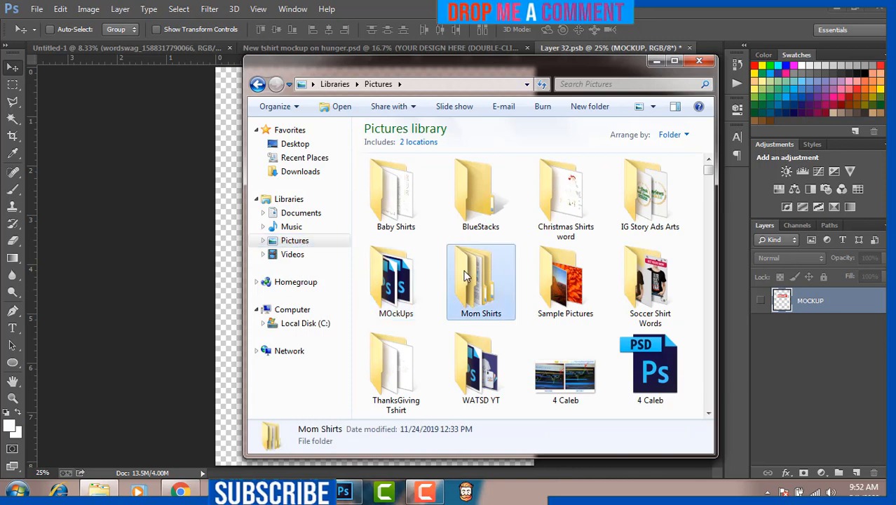
{"action": "type", "text": "my"}
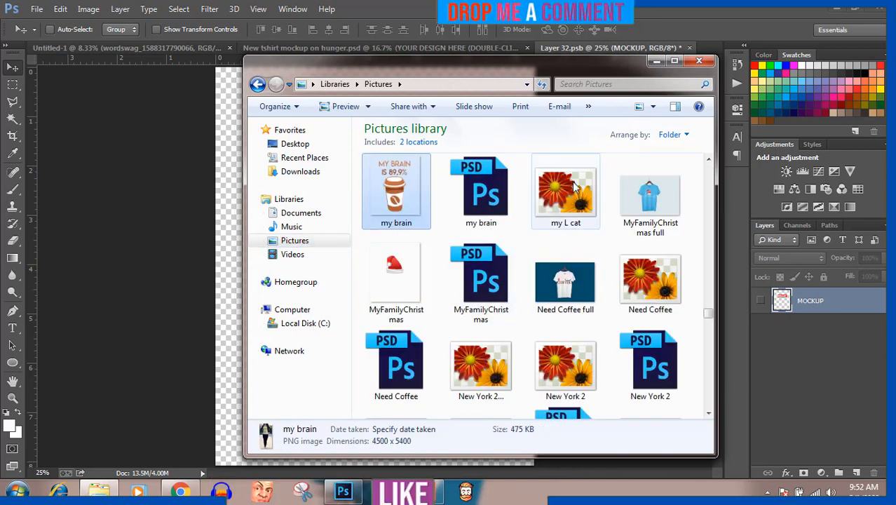
{"action": "left_click_drag", "start_coordinate": [574, 188], "coordinate": [223, 235]}
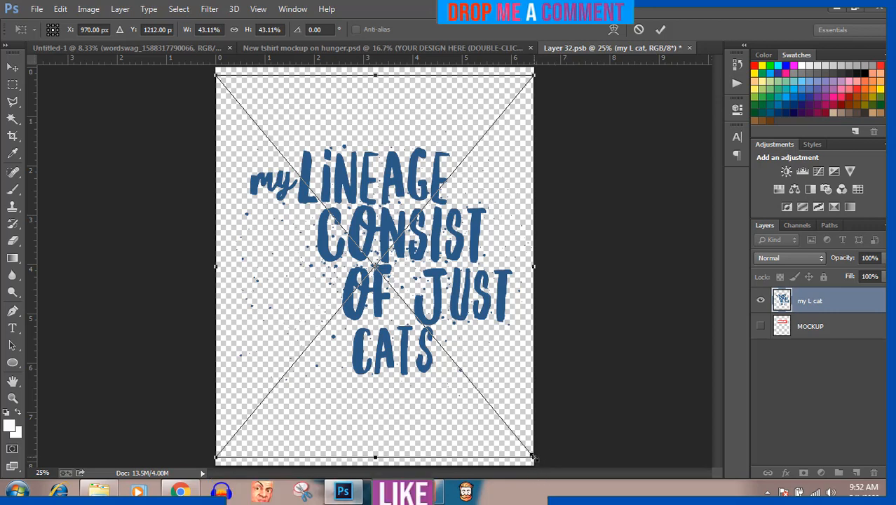
{"action": "left_click_drag", "start_coordinate": [533, 457], "coordinate": [465, 405]}
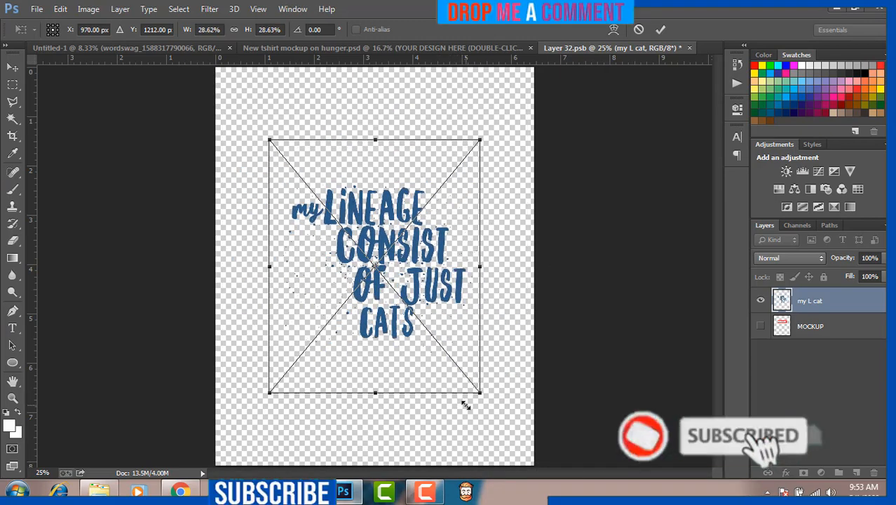
{"action": "key", "text": "Return"}
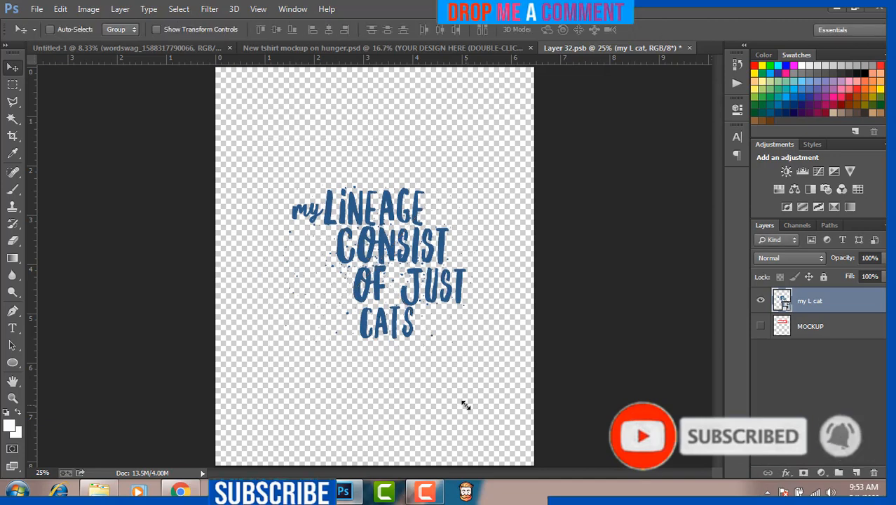
Save the edited smart object and return to the hanger T-shirt mockup document.
{"action": "left_click", "coordinate": [37, 8]}
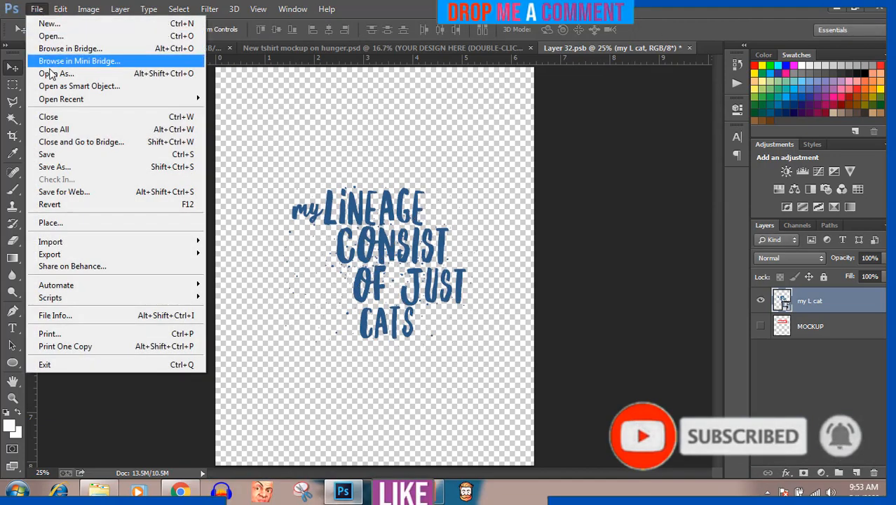
{"action": "left_click", "coordinate": [66, 154]}
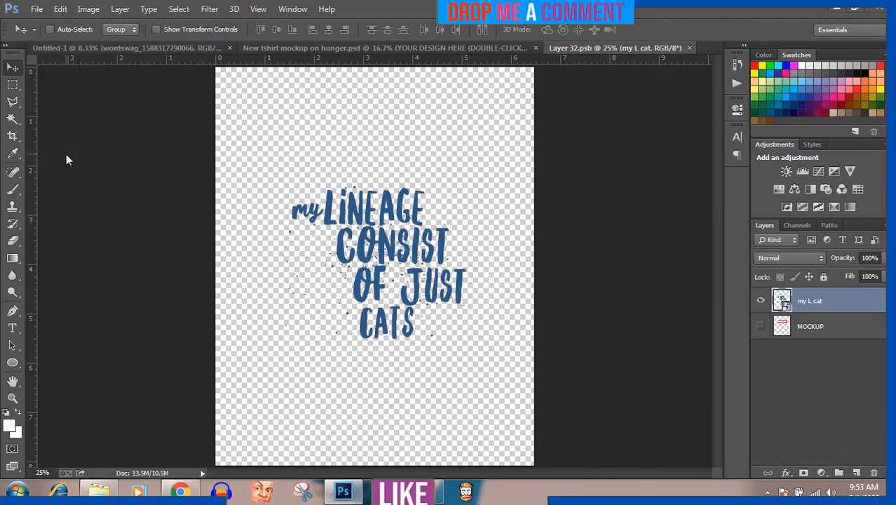
{"action": "left_click", "coordinate": [320, 51]}
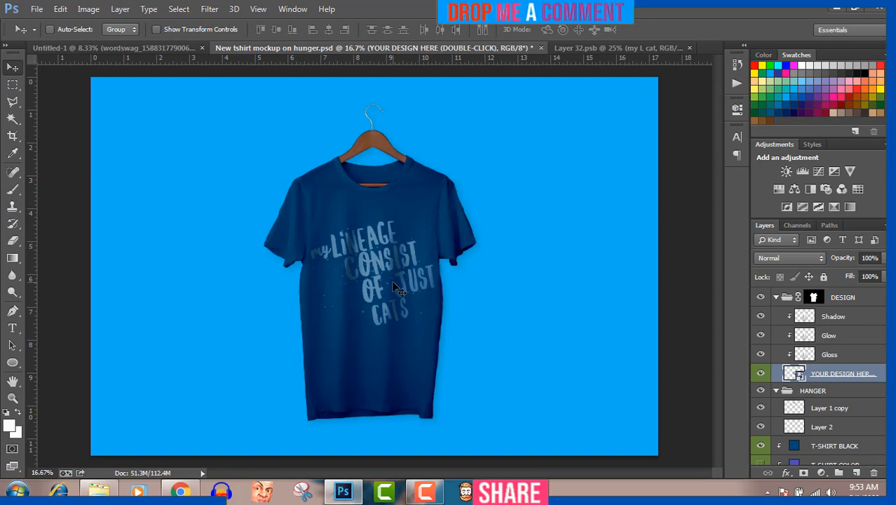
Recolour the T-SHIRT BLACK solid colour fill, trying light shades up to #dfe8ef and then near-black #202122.
{"action": "double_click", "coordinate": [794, 448]}
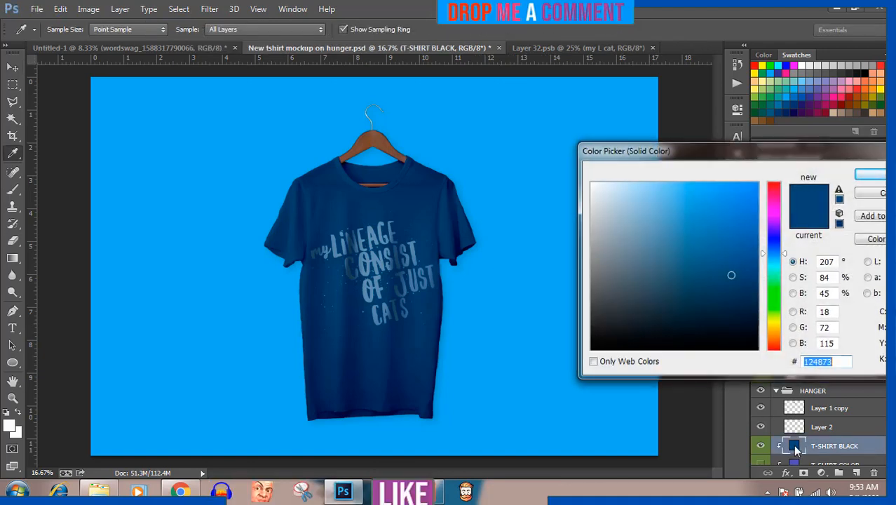
{"action": "left_click", "coordinate": [679, 262]}
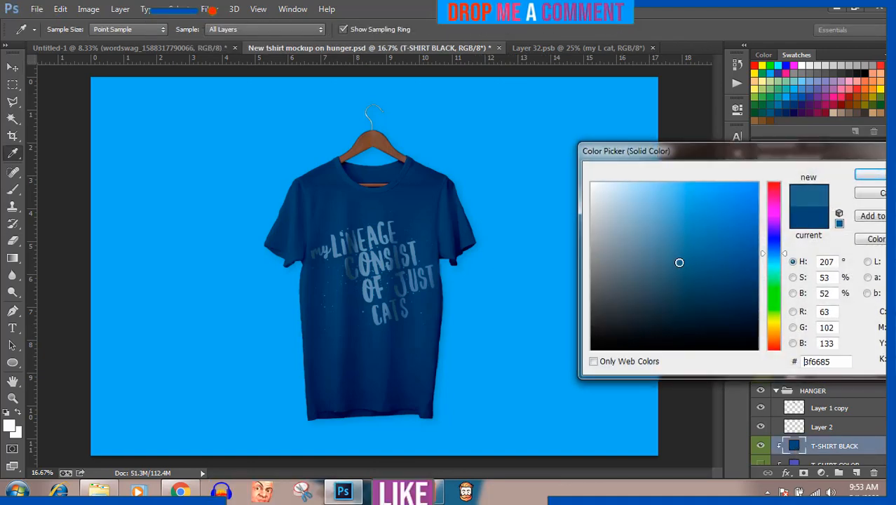
{"action": "left_click", "coordinate": [625, 293]}
{"action": "left_click", "coordinate": [603, 242]}
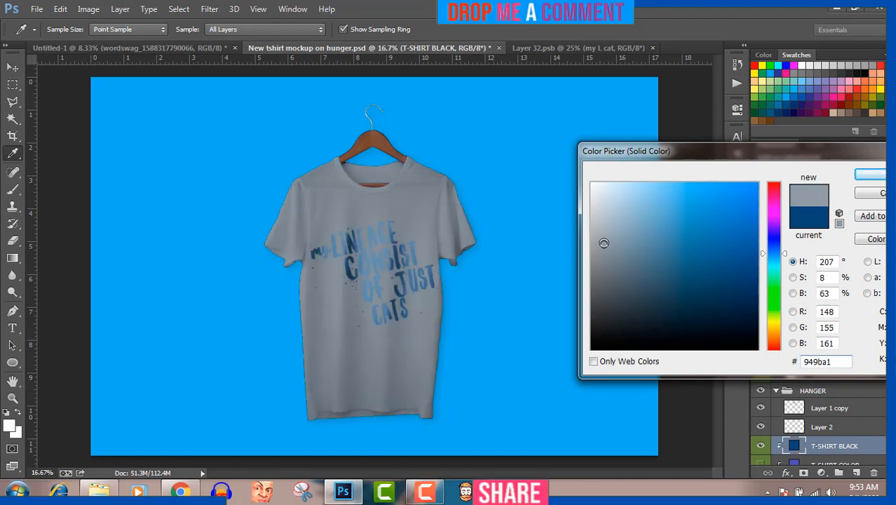
{"action": "left_click", "coordinate": [600, 202]}
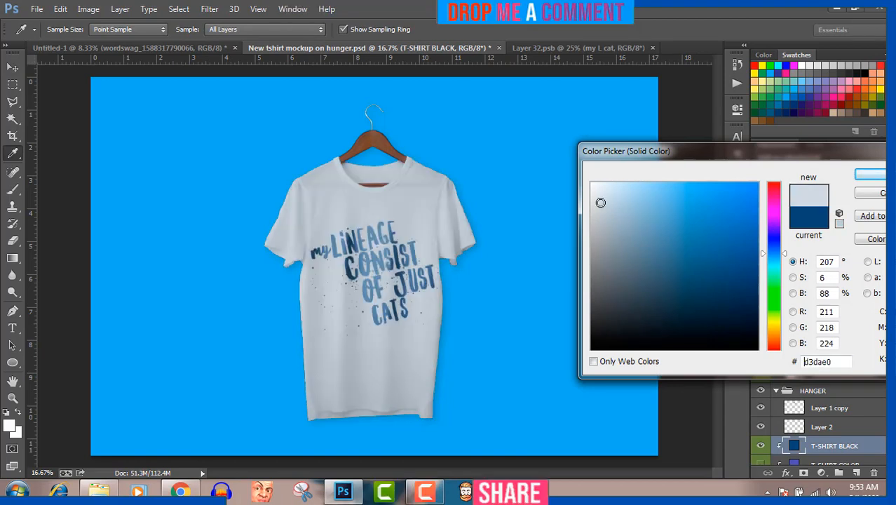
{"action": "left_click", "coordinate": [601, 196]}
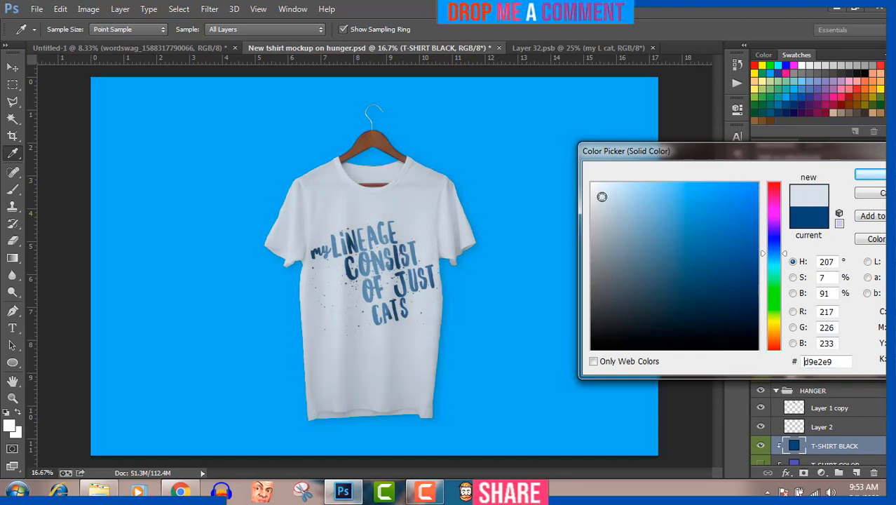
{"action": "left_click", "coordinate": [602, 193]}
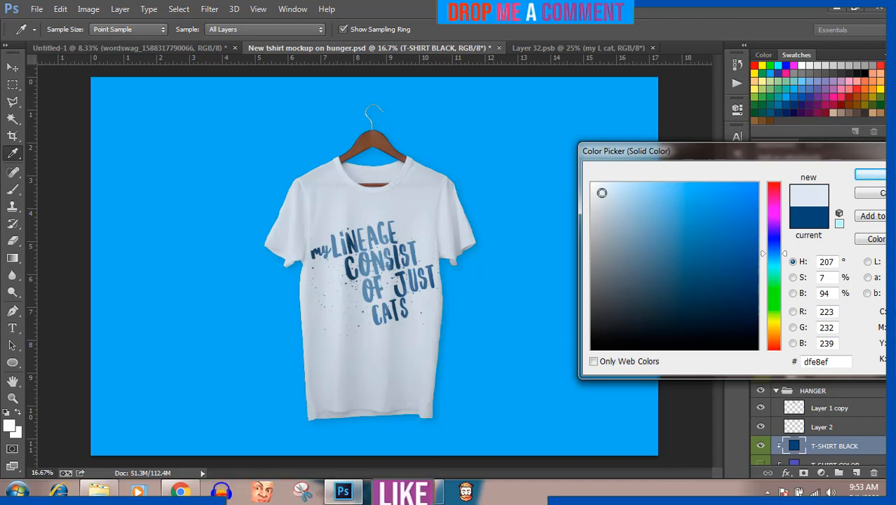
{"action": "left_click", "coordinate": [593, 347]}
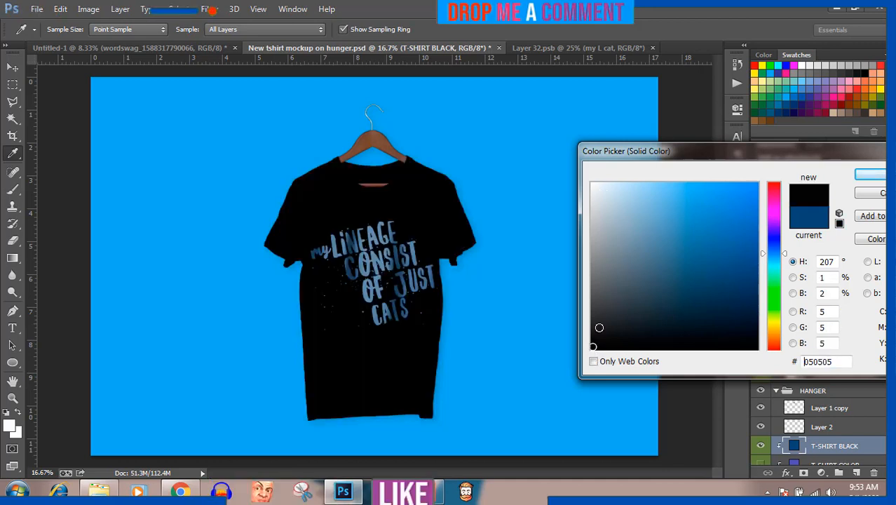
{"action": "left_click", "coordinate": [599, 328]}
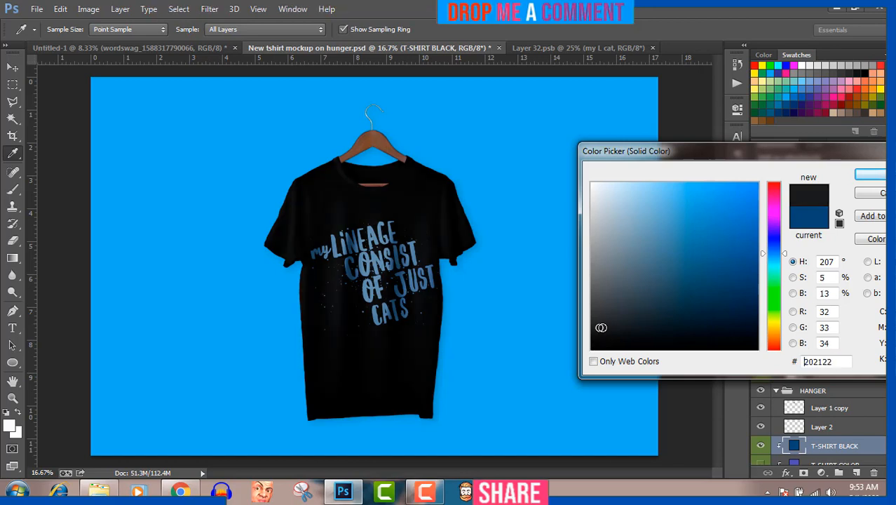